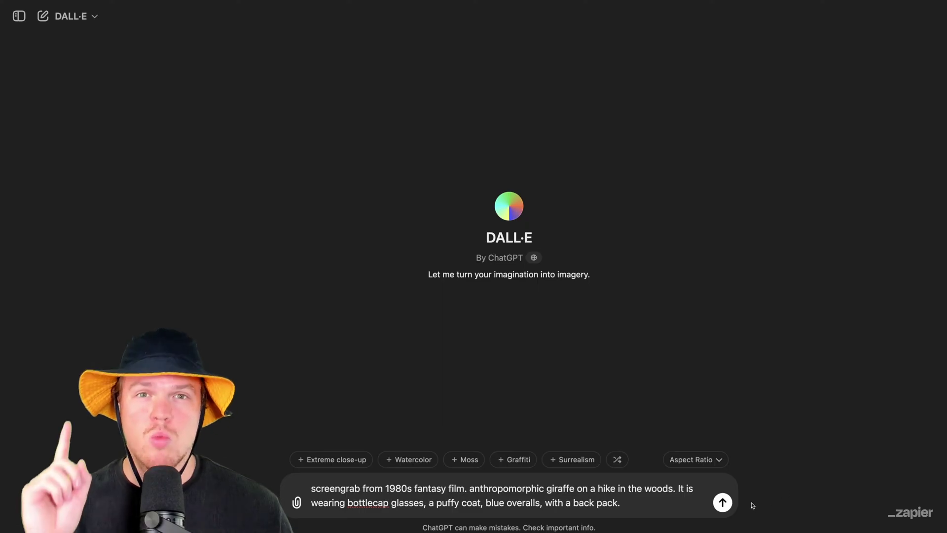
Submit the hiking giraffe prompt, then view the first and second DALL·E images enlarged.
{"action": "left_click", "coordinate": [723, 502]}
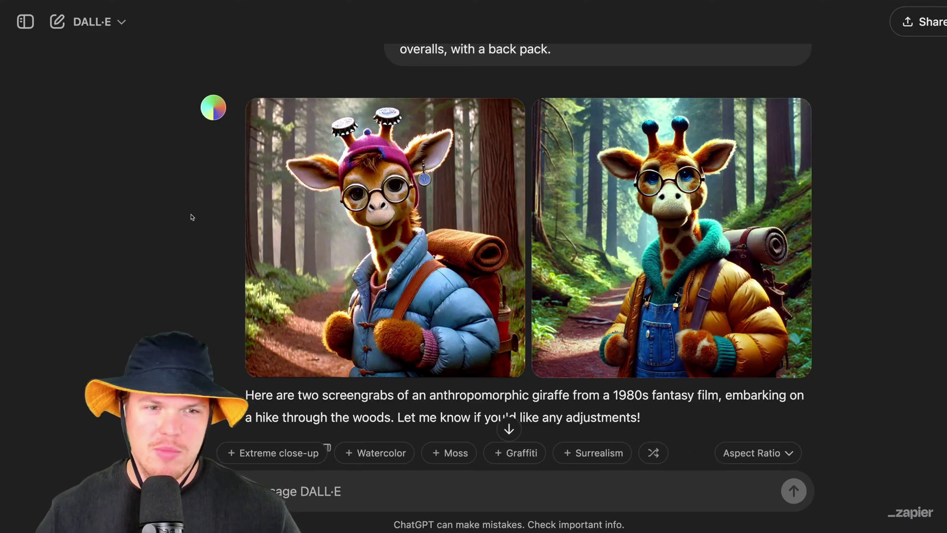
{"action": "left_click", "coordinate": [385, 237]}
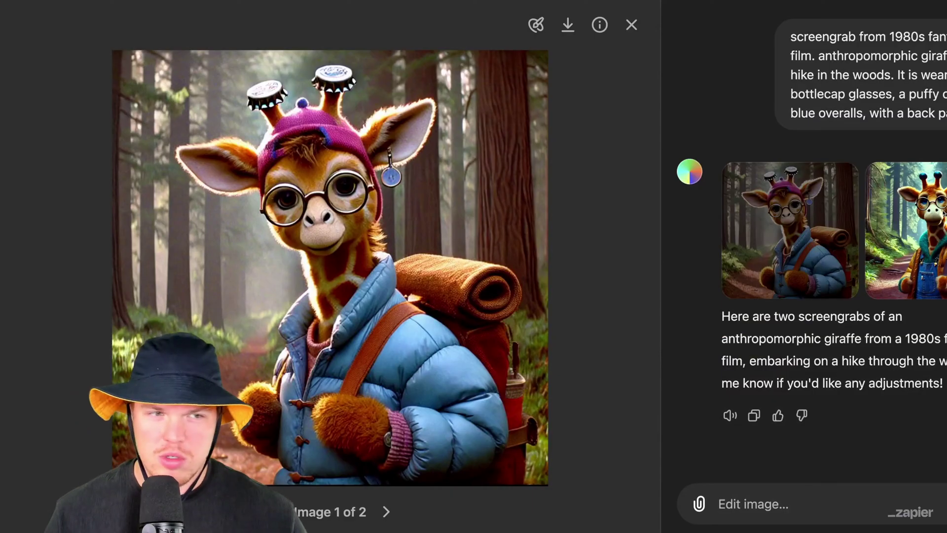
{"action": "left_click", "coordinate": [943, 213]}
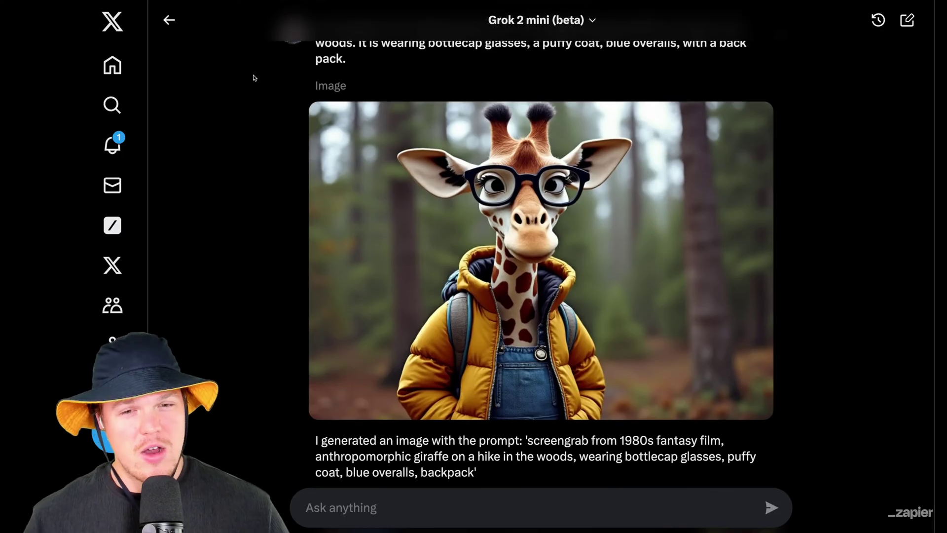
{"action": "scroll", "coordinate": [254, 78], "scroll_direction": "up", "scroll_amount": 1}
{"action": "scroll", "coordinate": [256, 78], "scroll_direction": "down", "scroll_amount": 2}
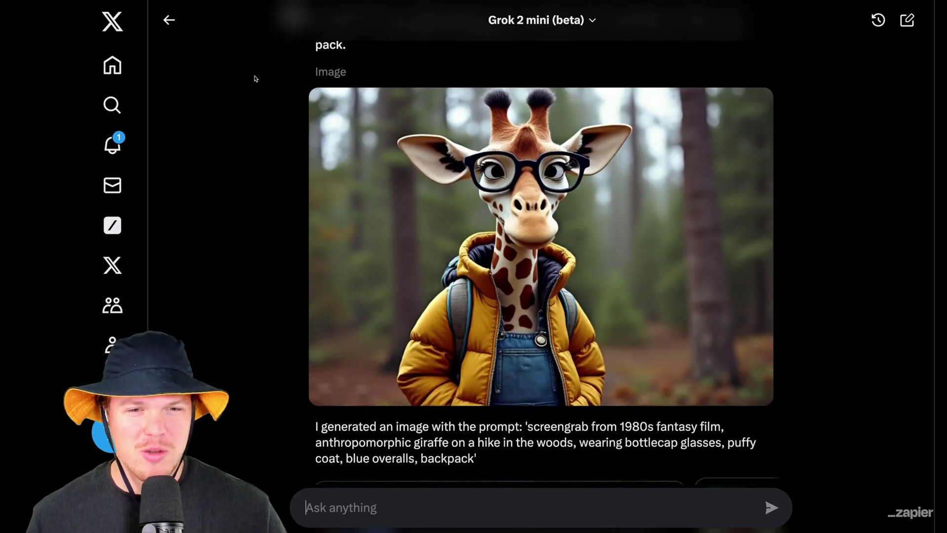
{"action": "scroll", "coordinate": [255, 78], "scroll_direction": "up", "scroll_amount": 1}
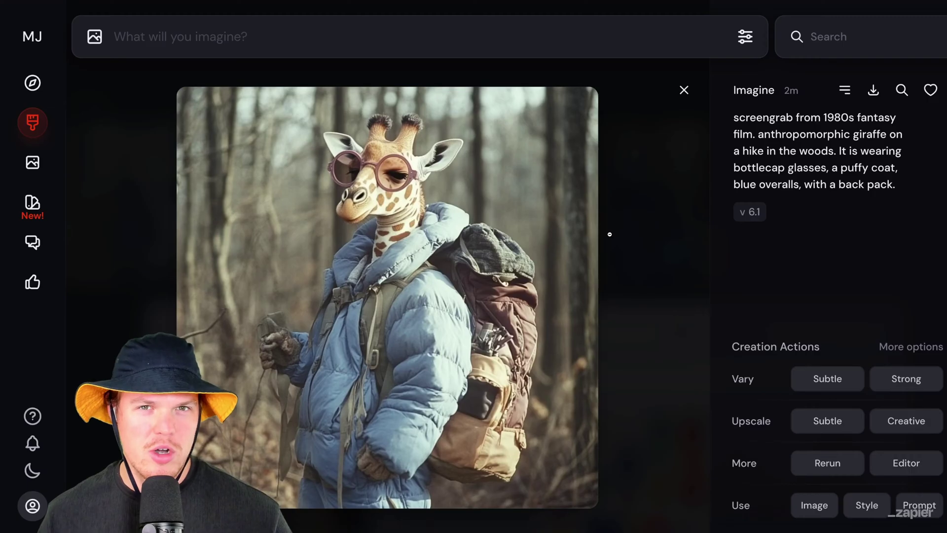
Flip through the giraffe variations, then zoom in full-screen on the light-blue-coat giraffe.
{"action": "key", "text": "Right"}
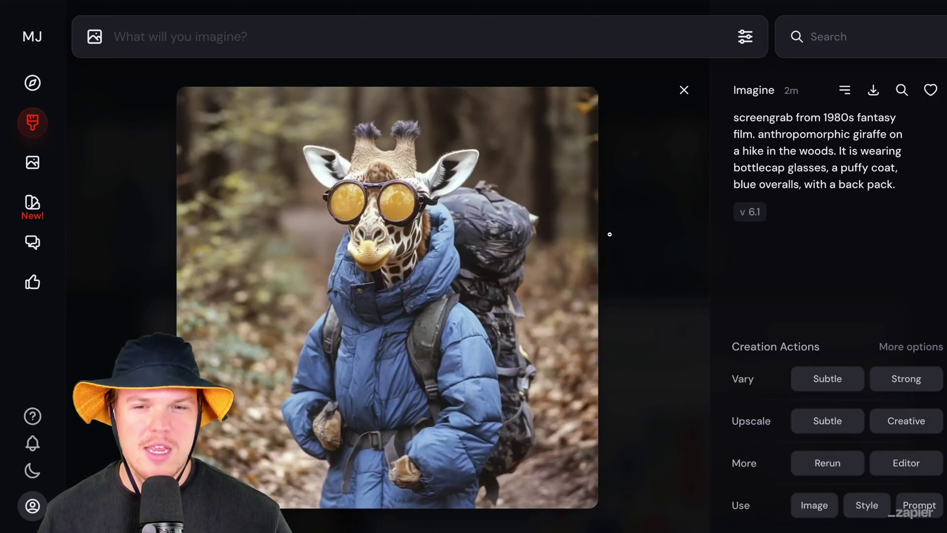
{"action": "key", "text": "Right"}
{"action": "key", "text": "Right"}
{"action": "key", "text": "Left"}
{"action": "key", "text": "Left"}
{"action": "key", "text": "Right"}
{"action": "key", "text": "Left"}
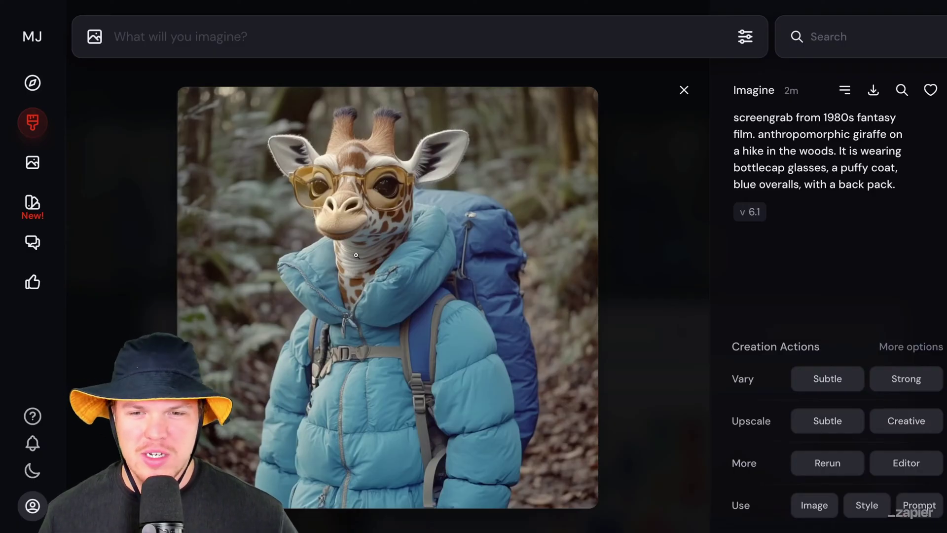
{"action": "left_click", "coordinate": [358, 276]}
{"action": "left_click", "coordinate": [447, 264]}
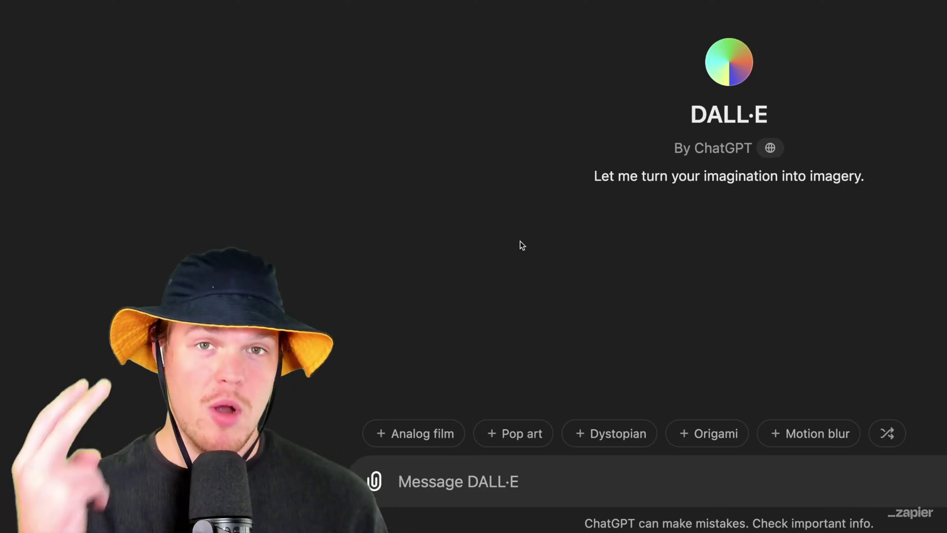
Paste the Christmas MOCKUP card prompt into the message box and send it.
{"action": "left_click", "coordinate": [469, 478]}
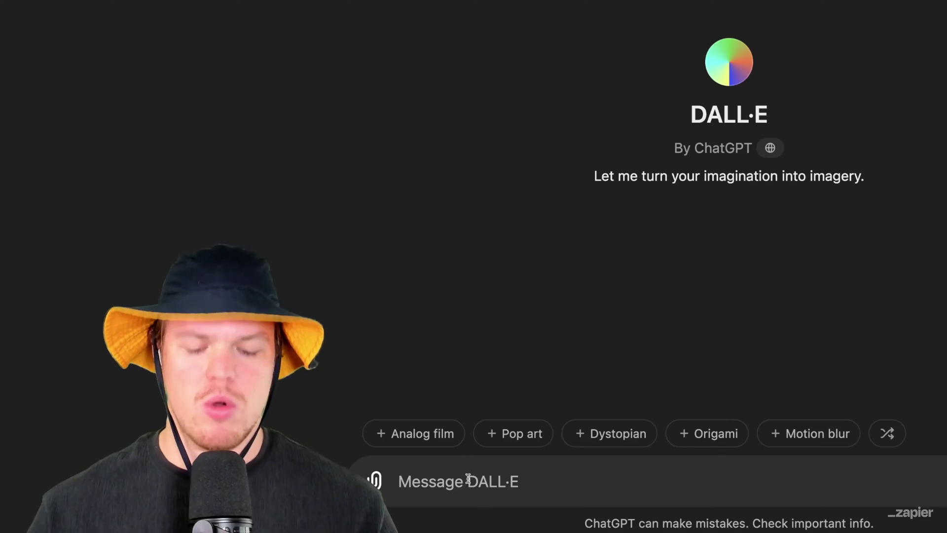
{"action": "type", "text": "A square, blank, white card with the text \"MOCKUP\" written in black on it, surrounded by Christmas decorations and pine branches, on a white background. High-resolution, high-quality mockup photo of paper."}
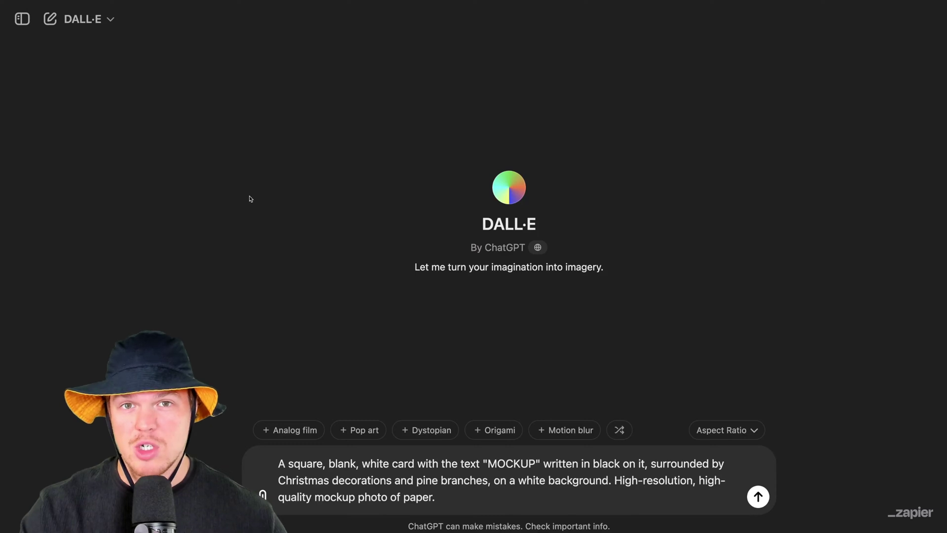
{"action": "left_click", "coordinate": [759, 495]}
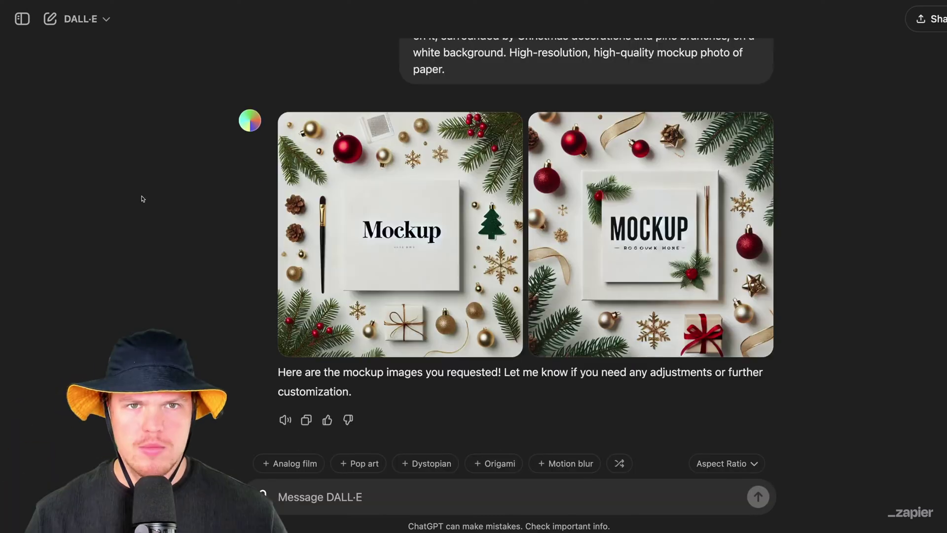
Enlarge the first Christmas mockup image, then switch to image 2 of 2.
{"action": "left_click", "coordinate": [352, 239]}
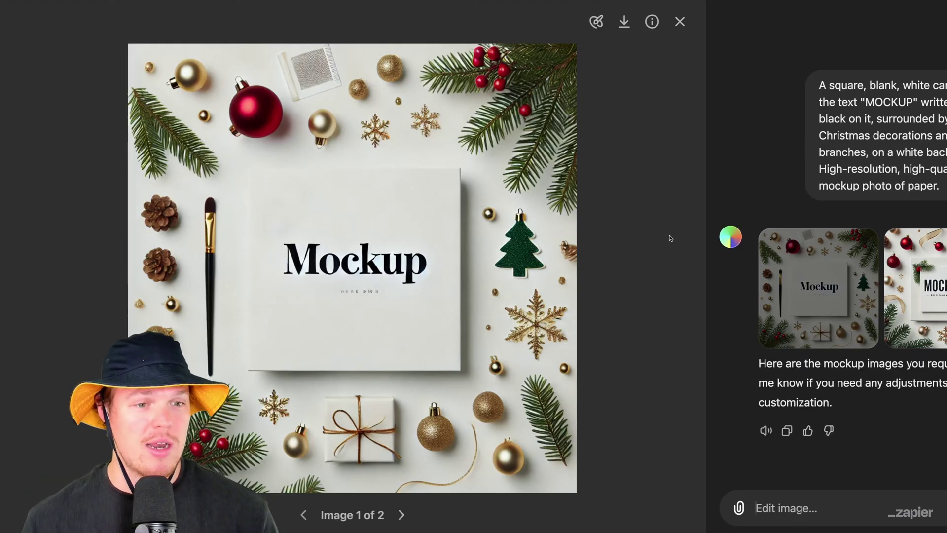
{"action": "left_click", "coordinate": [920, 289]}
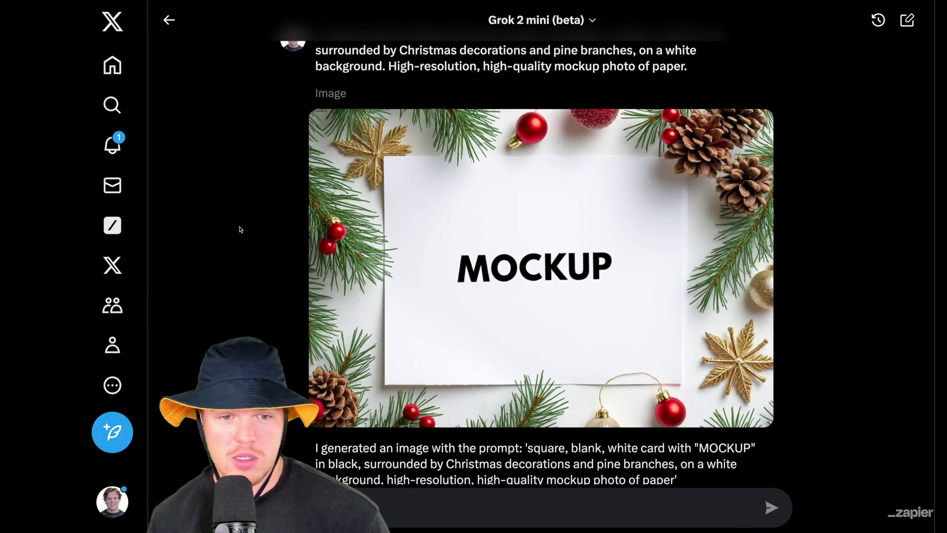
{"action": "scroll", "coordinate": [240, 230], "scroll_direction": "down", "scroll_amount": 2}
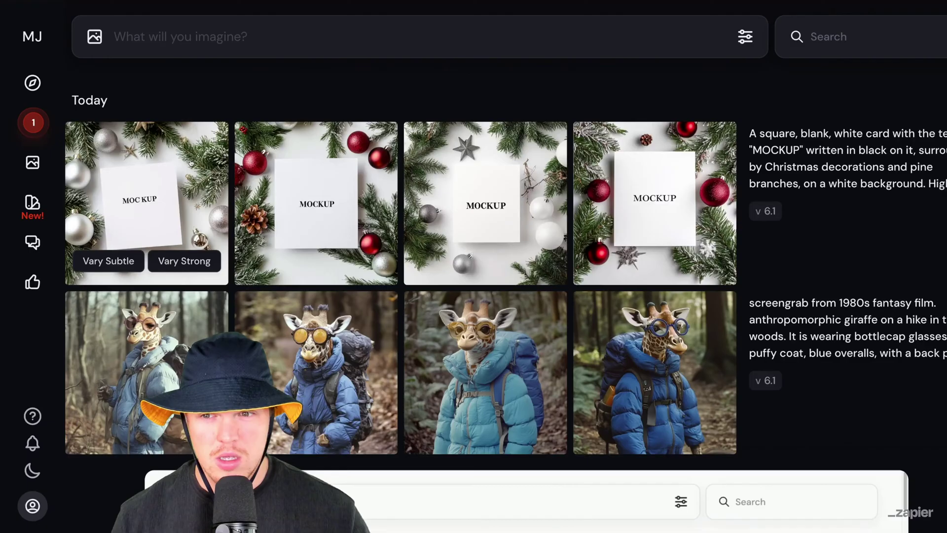
{"action": "left_click", "coordinate": [189, 159]}
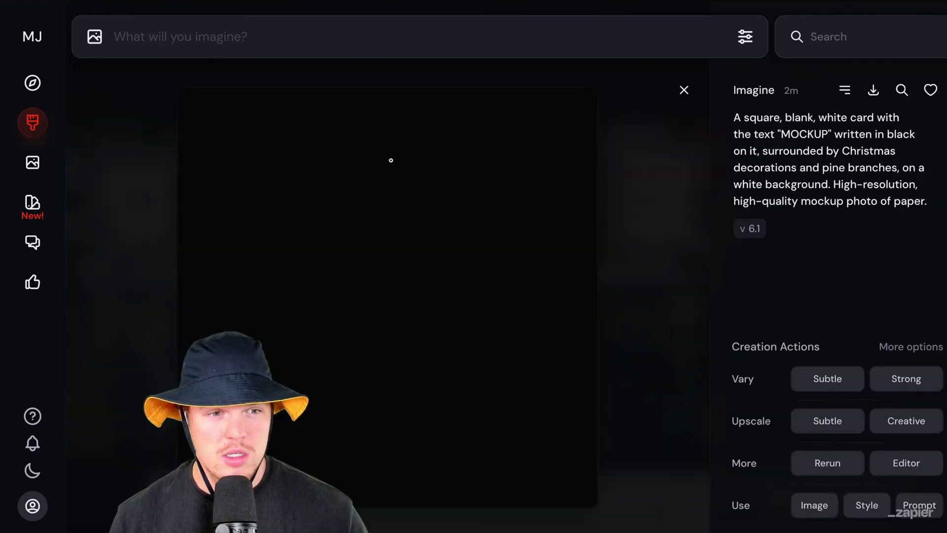
Scroll through the Christmas MOCKUP card variations in the lightbox.
{"action": "scroll", "coordinate": [509, 212], "scroll_direction": "down", "scroll_amount": 2}
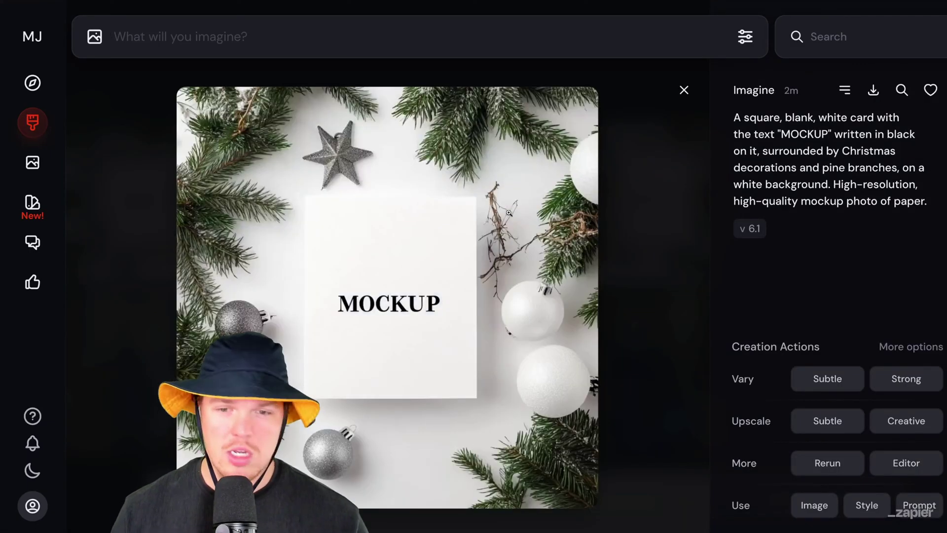
{"action": "scroll", "coordinate": [509, 213], "scroll_direction": "down", "scroll_amount": 1}
{"action": "scroll", "coordinate": [509, 213], "scroll_direction": "down", "scroll_amount": 1}
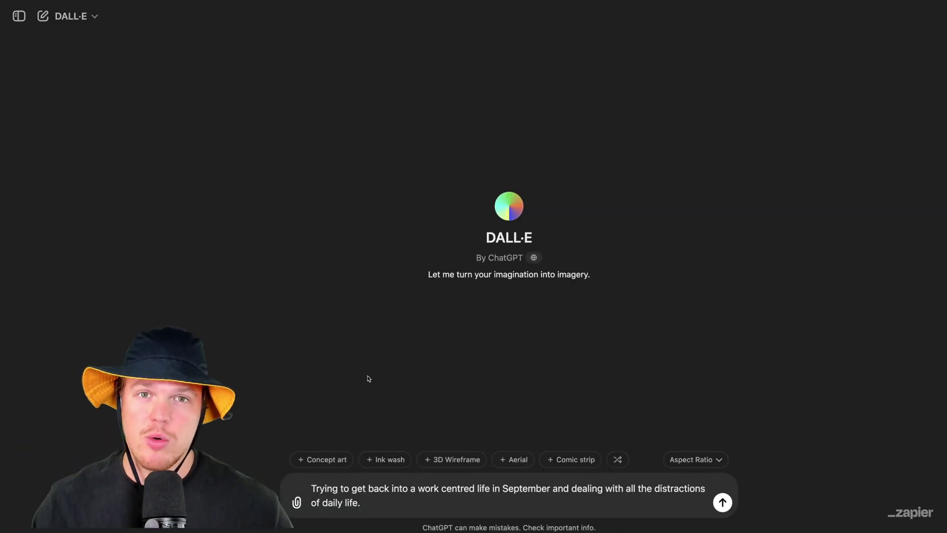
Send the September work-life prompt and view both resulting workspace images enlarged.
{"action": "left_click", "coordinate": [727, 501]}
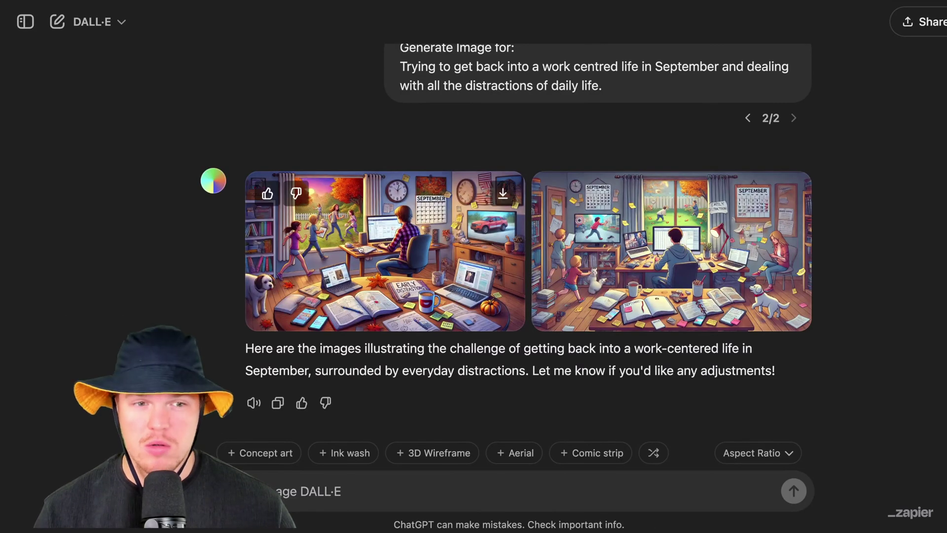
{"action": "left_click", "coordinate": [380, 281]}
{"action": "key", "text": "Right"}
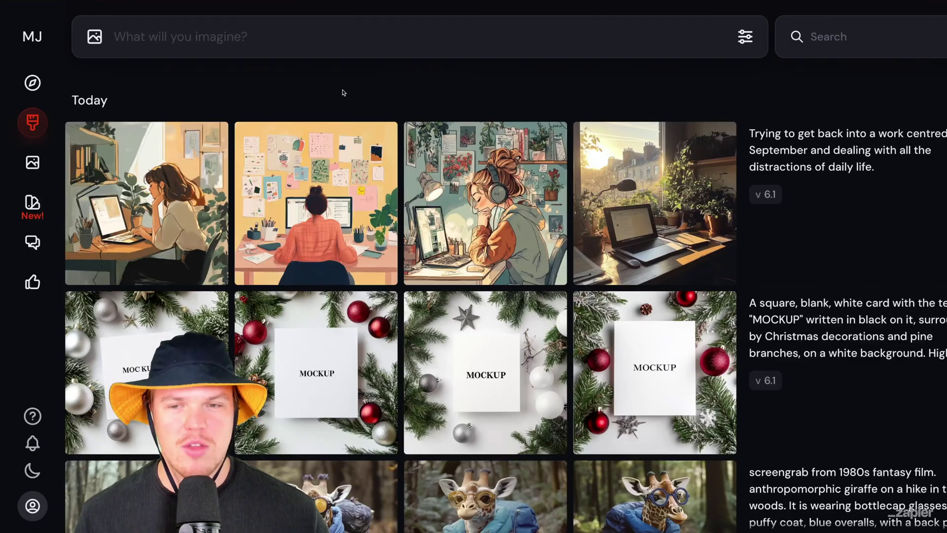
View the sunlit desk workspace image at full size, then back out to the gallery.
{"action": "left_click", "coordinate": [696, 183]}
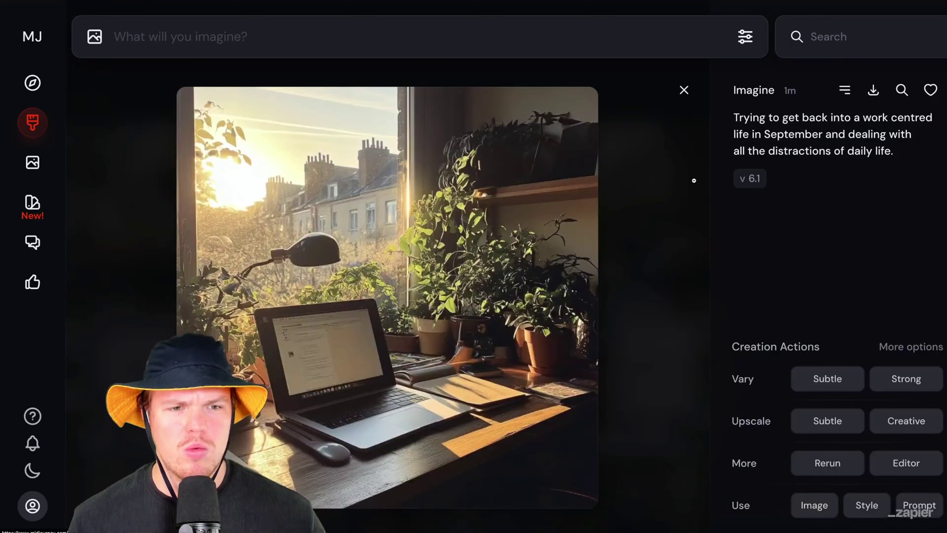
{"action": "left_click", "coordinate": [534, 217]}
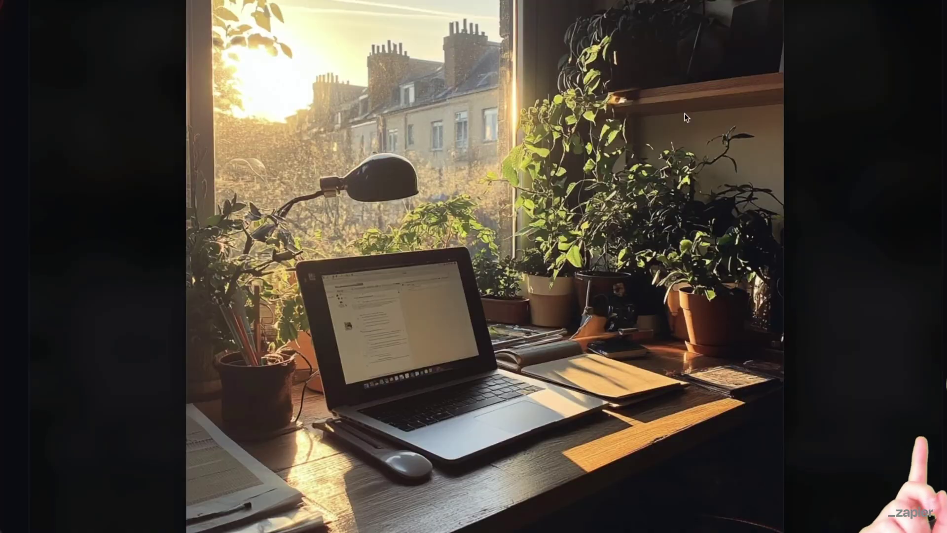
{"action": "key", "text": "Escape"}
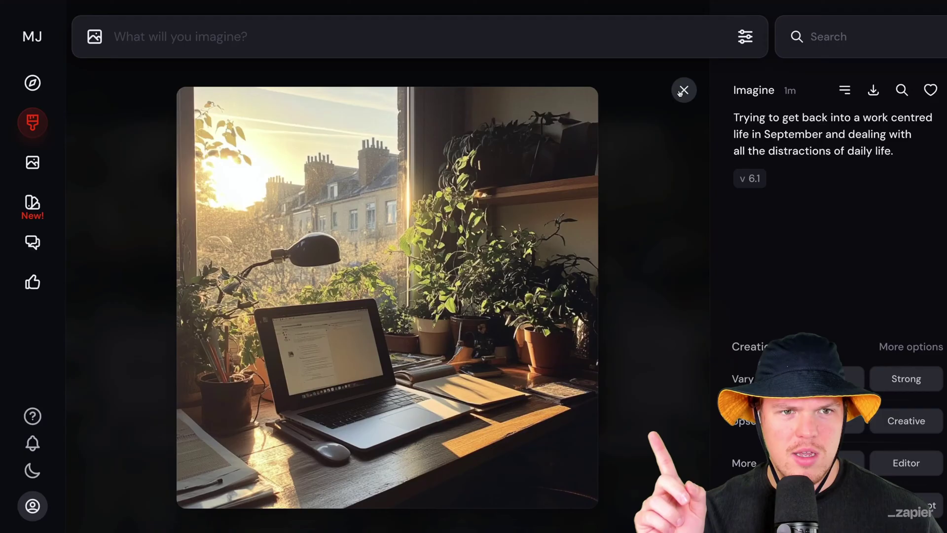
{"action": "key", "text": "Escape"}
Enlarge the headphone-girl illustration full screen, then return to the Today gallery.
{"action": "left_click", "coordinate": [512, 179]}
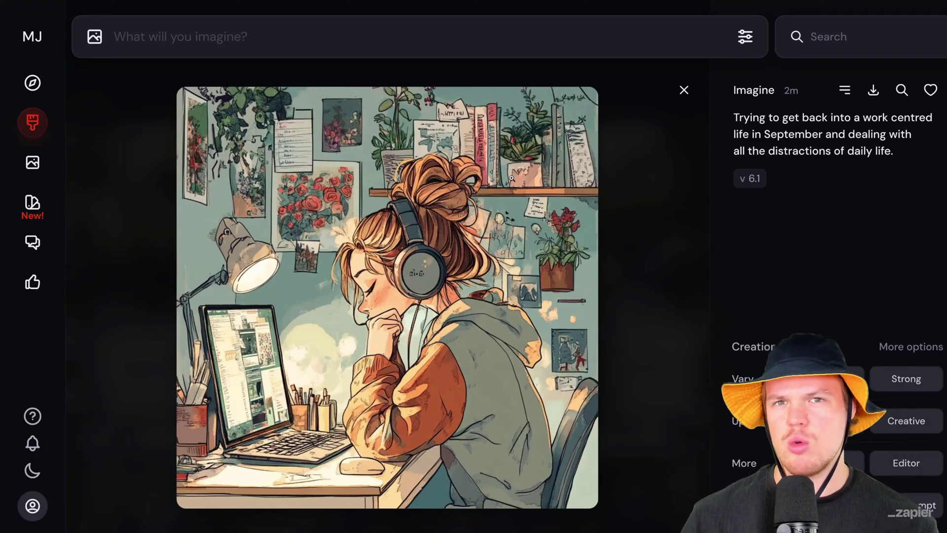
{"action": "left_click", "coordinate": [511, 179]}
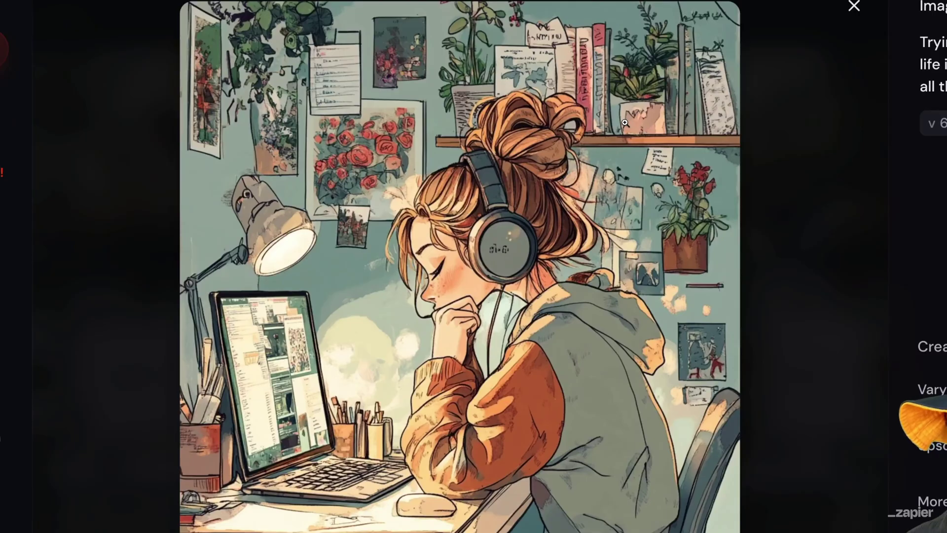
{"action": "key", "text": "Escape"}
{"action": "key", "text": "Escape"}
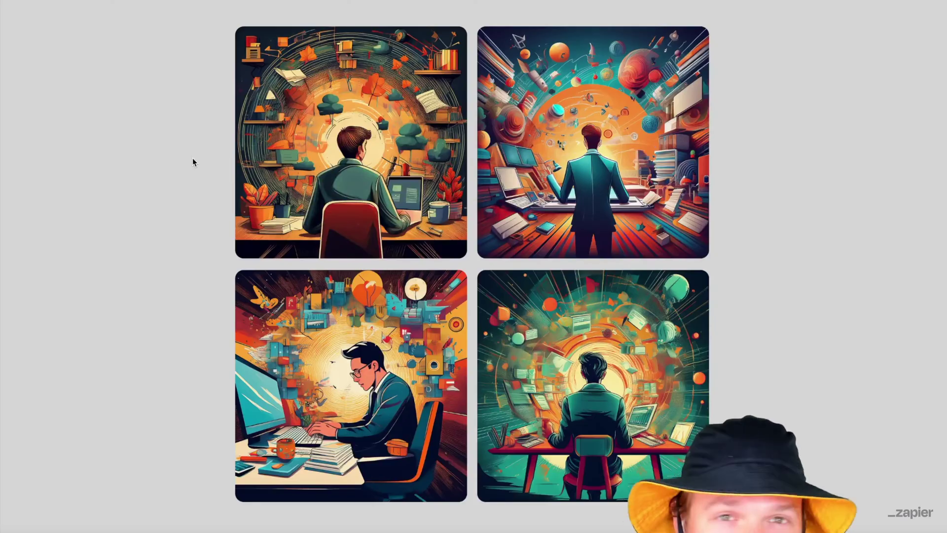
{"action": "mouse_move", "coordinate": [382, 127]}
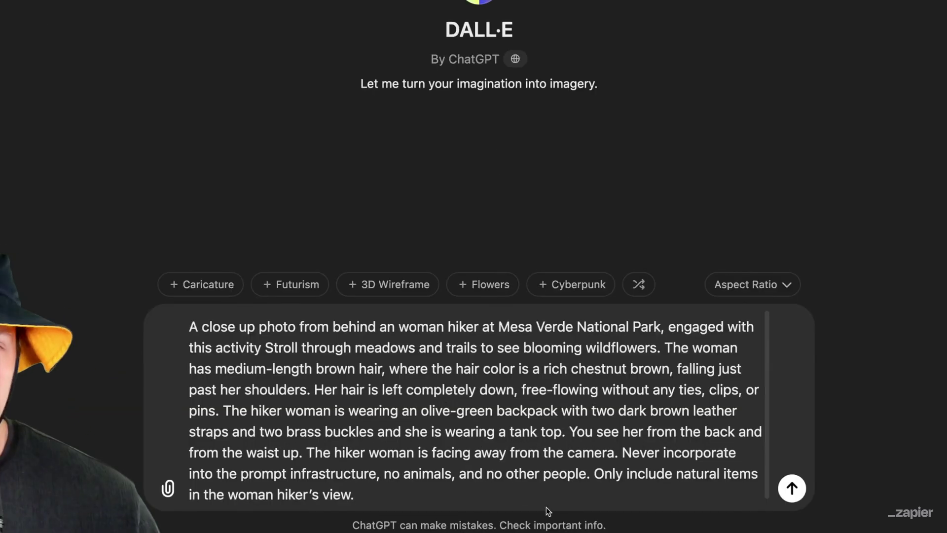
Send the Mesa Verde woman hiker prompt and open the left result in the viewer.
{"action": "left_click", "coordinate": [723, 502]}
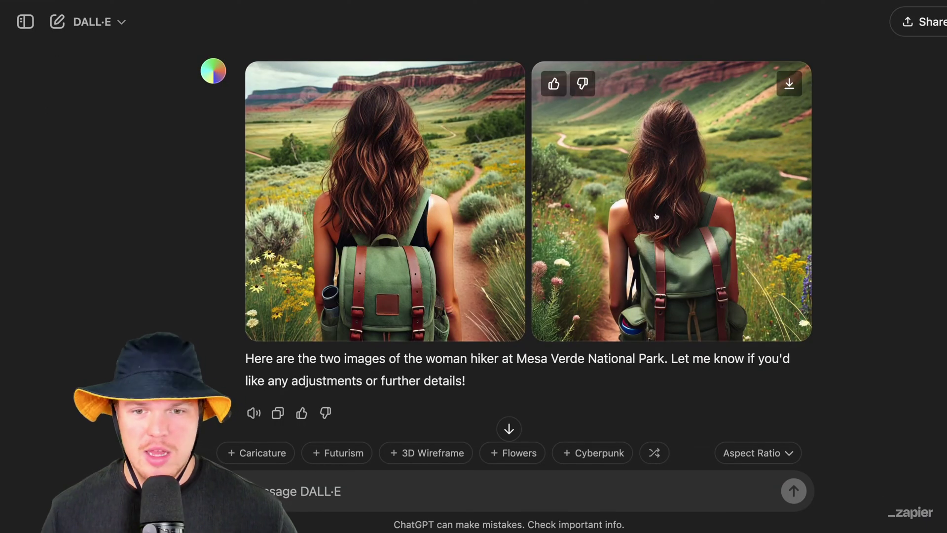
{"action": "left_click", "coordinate": [484, 199]}
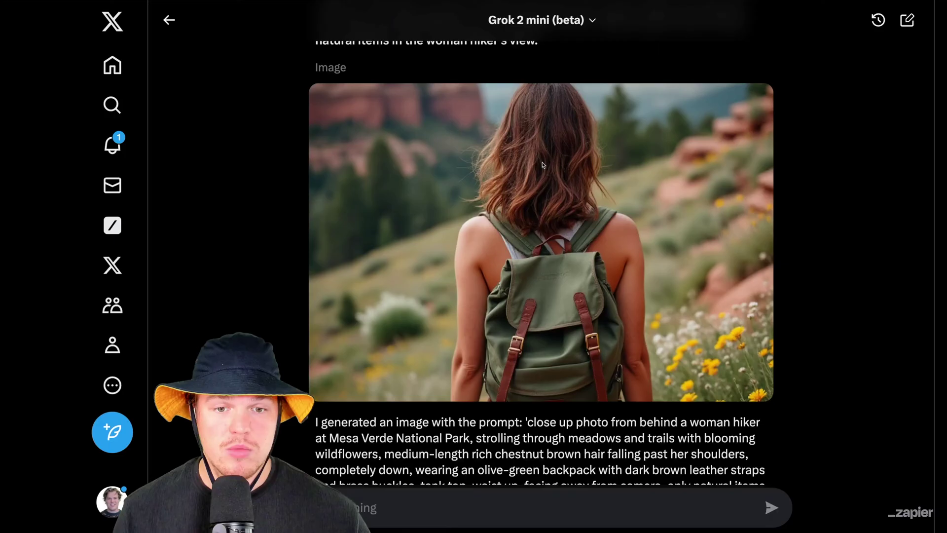
{"action": "scroll", "coordinate": [542, 164], "scroll_direction": "down", "scroll_amount": 2}
{"action": "scroll", "coordinate": [549, 169], "scroll_direction": "up", "scroll_amount": 3}
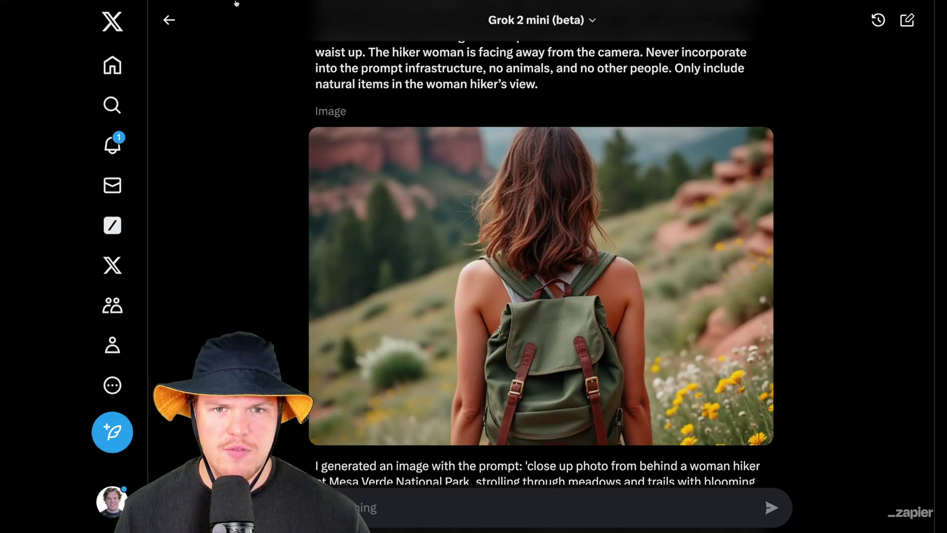
{"action": "scroll", "coordinate": [363, 156], "scroll_direction": "down", "scroll_amount": 3}
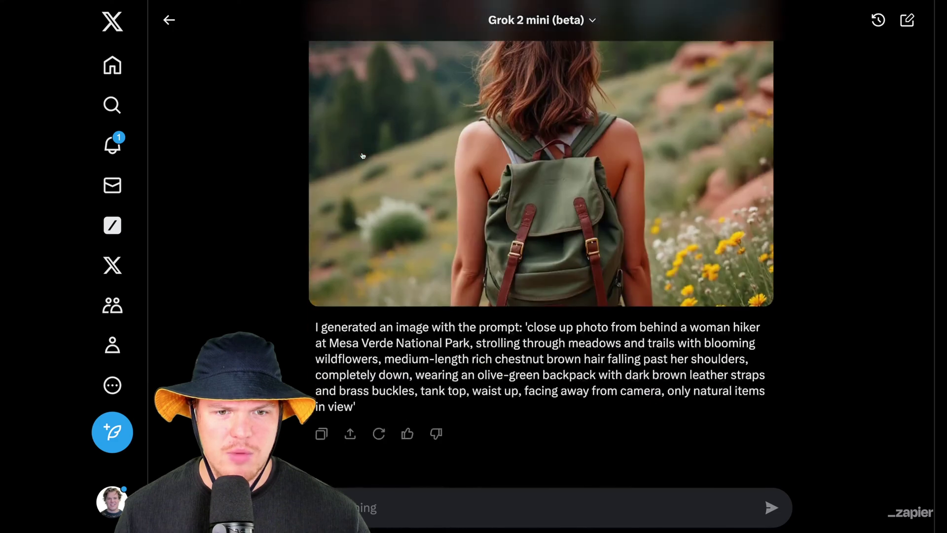
{"action": "scroll", "coordinate": [363, 156], "scroll_direction": "up", "scroll_amount": 5}
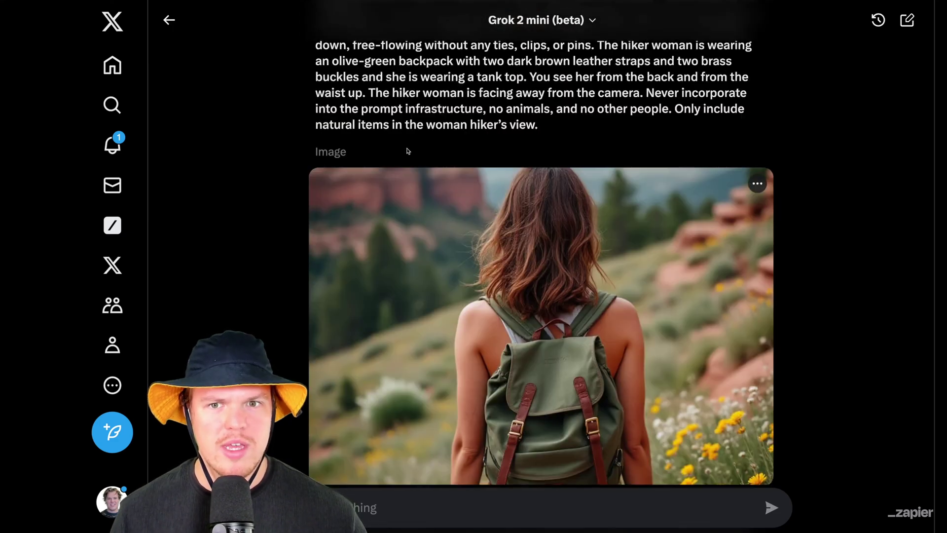
{"action": "scroll", "coordinate": [491, 152], "scroll_direction": "up", "scroll_amount": 3}
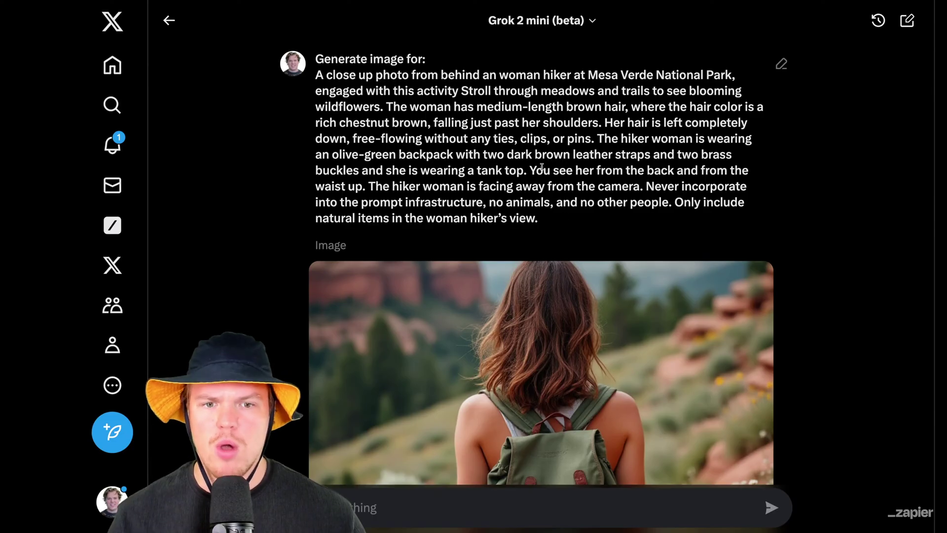
{"action": "scroll", "coordinate": [542, 166], "scroll_direction": "down", "scroll_amount": 4}
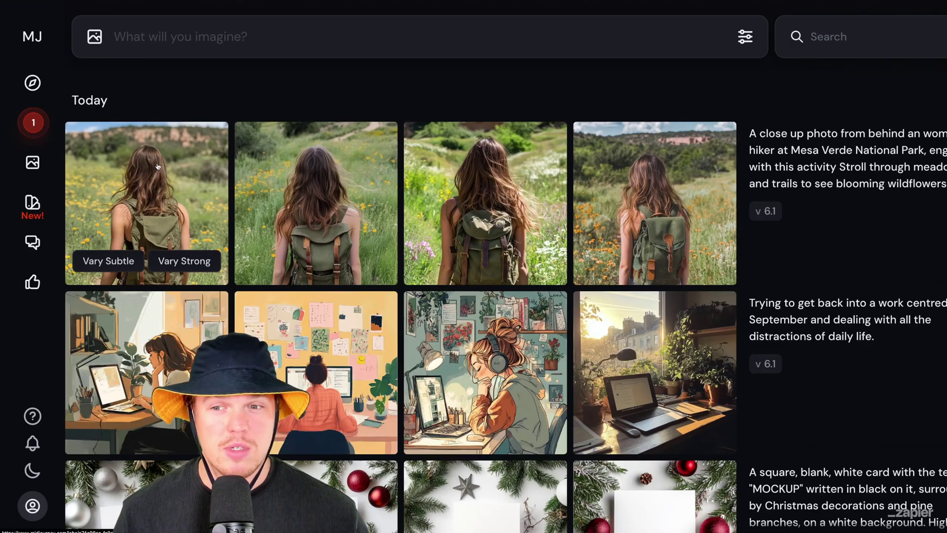
{"action": "left_click", "coordinate": [158, 166]}
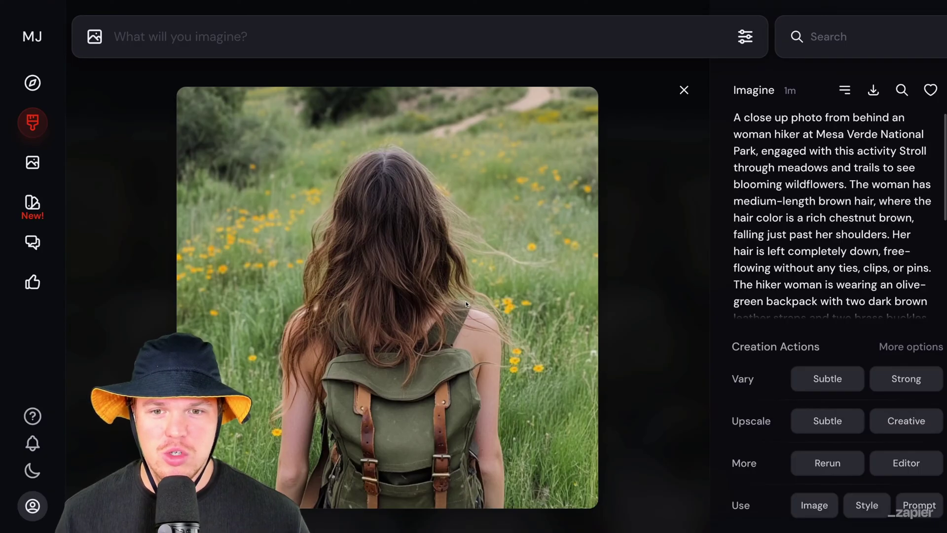
Step through two more hiker variations and enlarge the current one to full size.
{"action": "key", "text": "Right"}
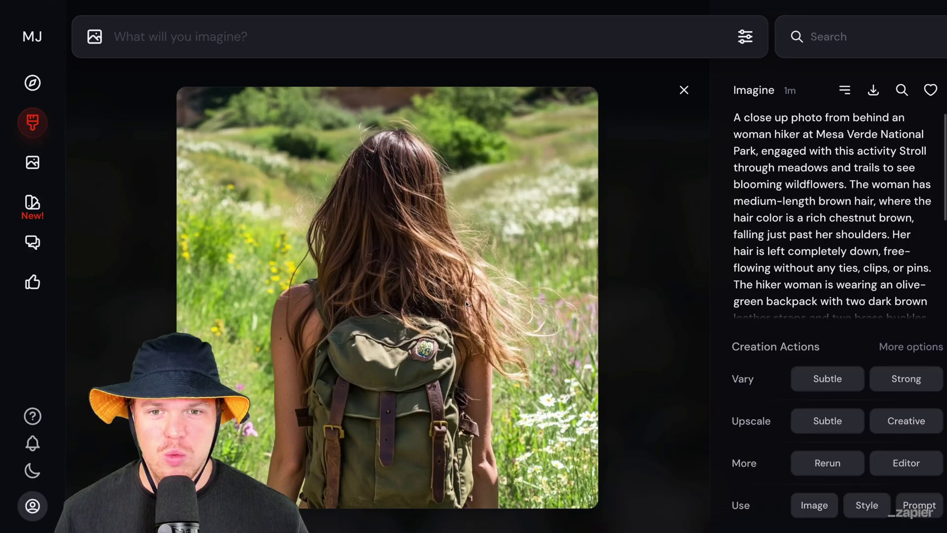
{"action": "key", "text": "Right"}
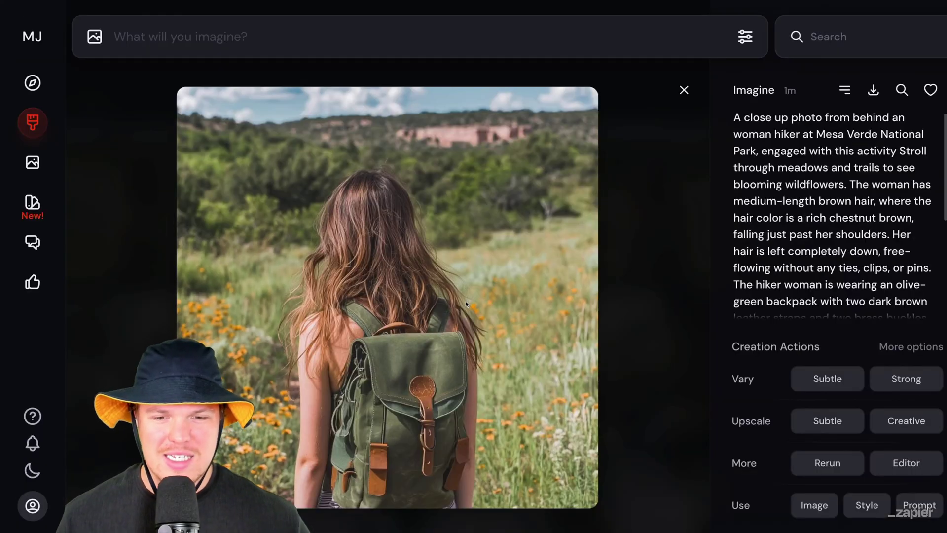
{"action": "left_click", "coordinate": [439, 397]}
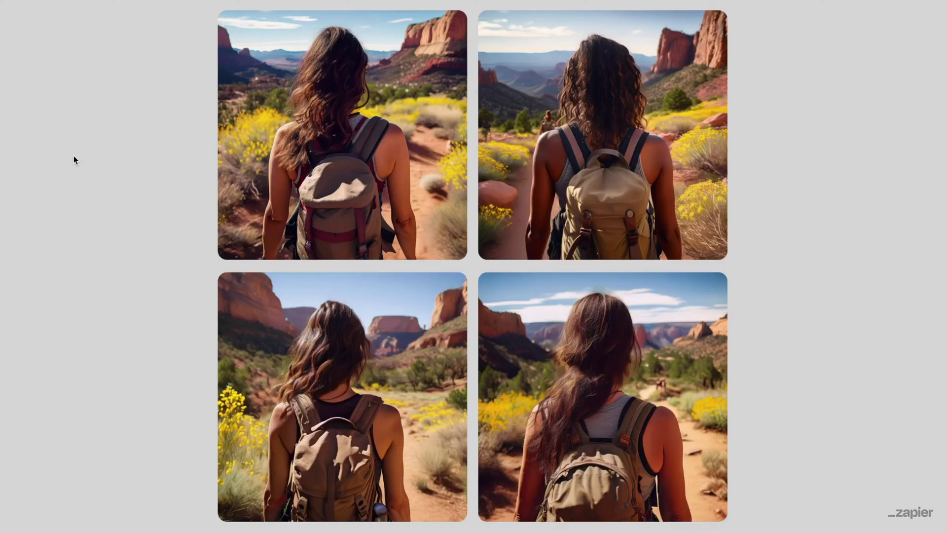
{"action": "mouse_move", "coordinate": [305, 120]}
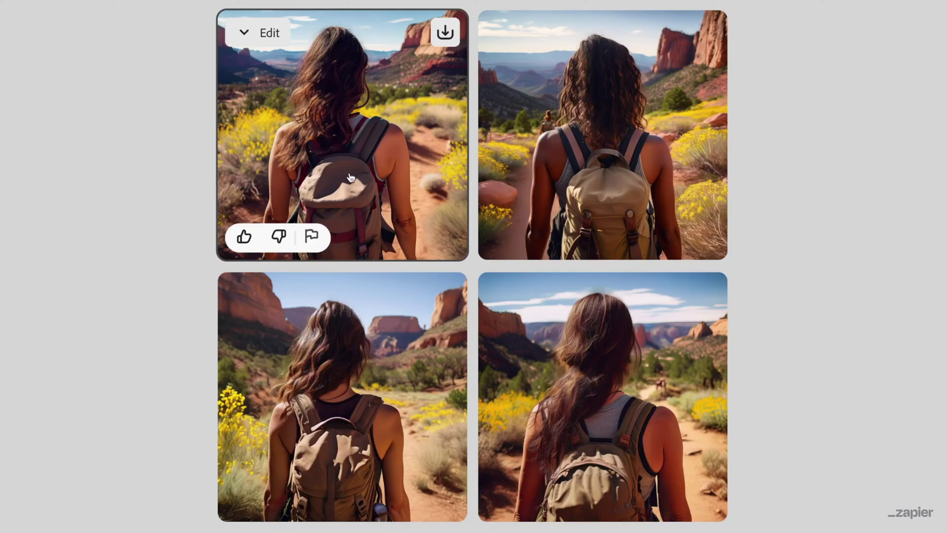